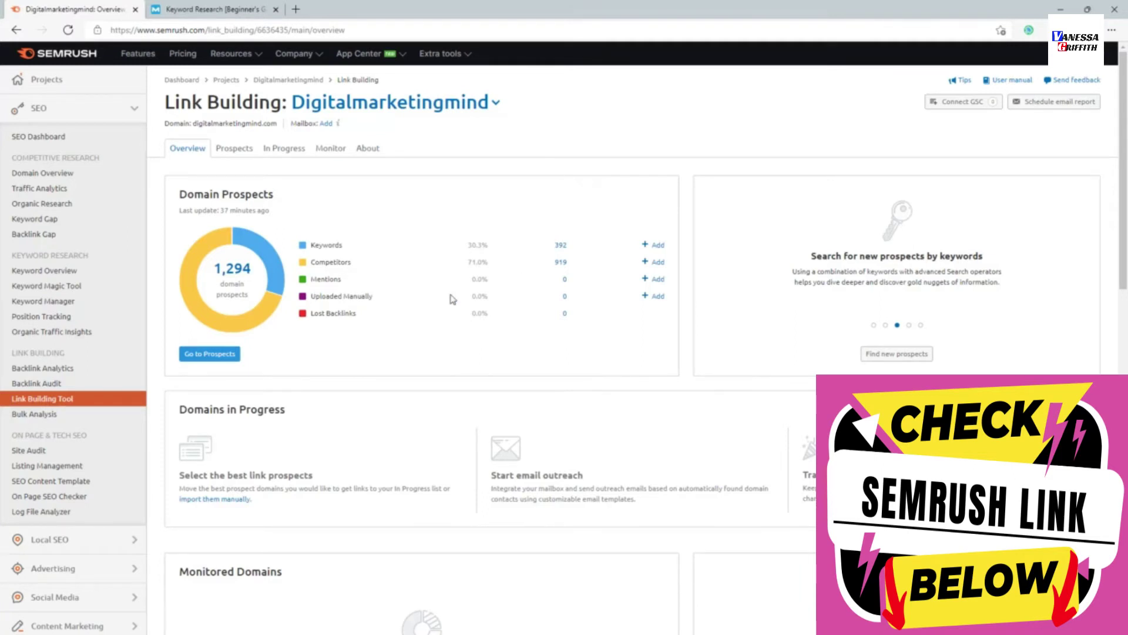
# - Move searchenginejournal.com and yoast.com from the Prospects list into In Progress
pyautogui.scroll(-2, 451, 297)
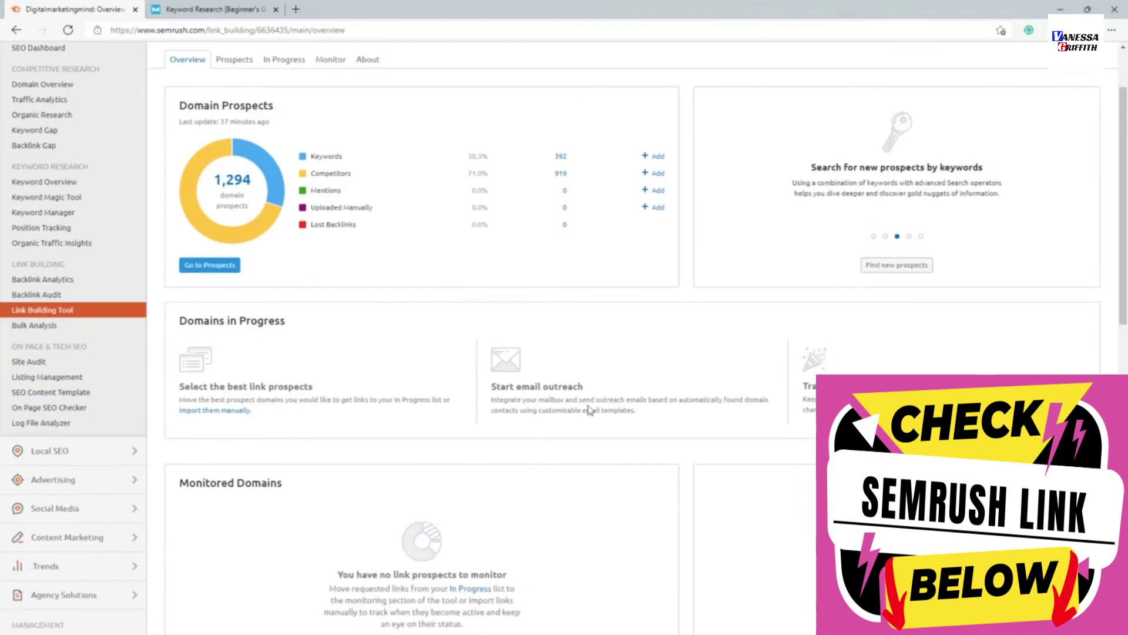
pyautogui.scroll(-2, 587, 407)
pyautogui.scroll(5, 584, 404)
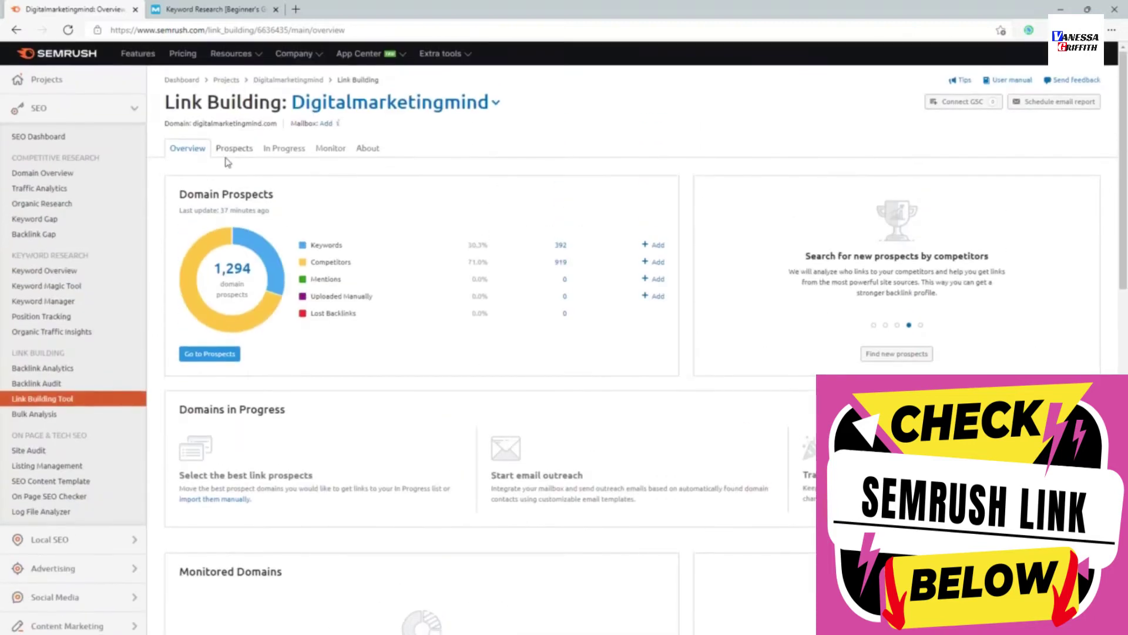
pyautogui.click(231, 150)
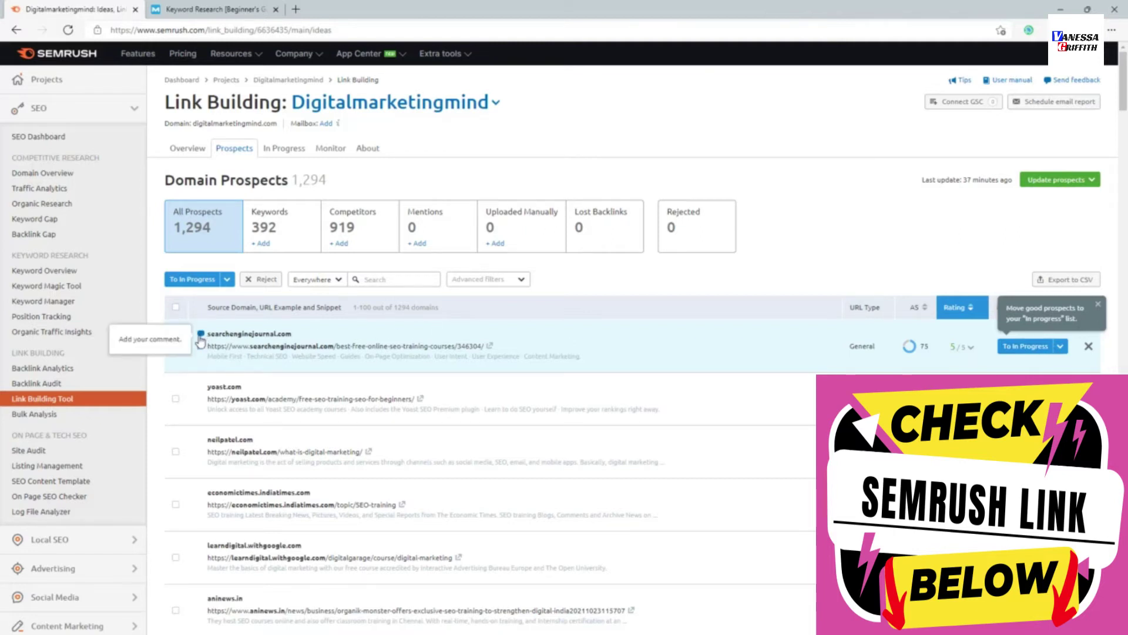
pyautogui.click(1066, 351)
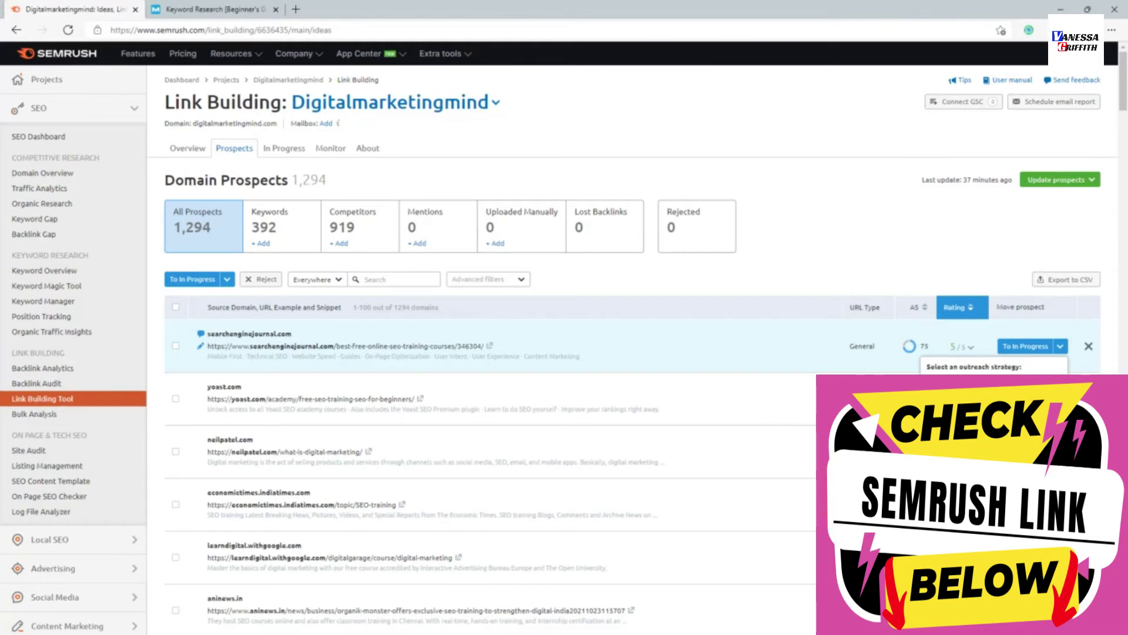
pyautogui.click(1011, 363)
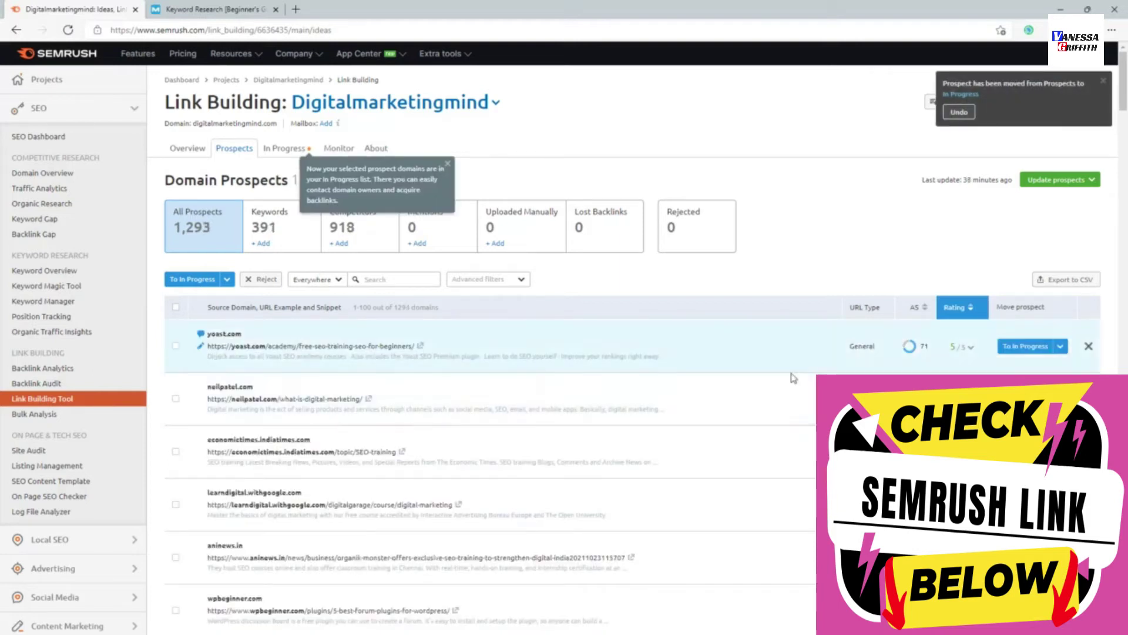
pyautogui.click(1040, 353)
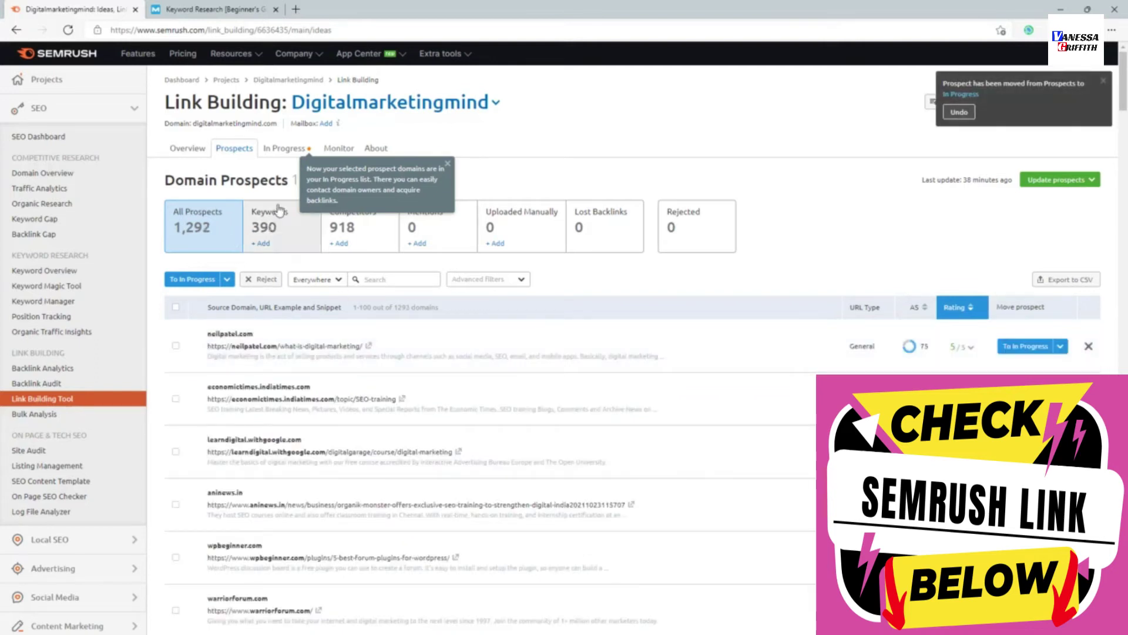
# - In Domains in Progress, give yoast.com the Guest post strategy and searchenginejournal.com Product review
pyautogui.click(288, 152)
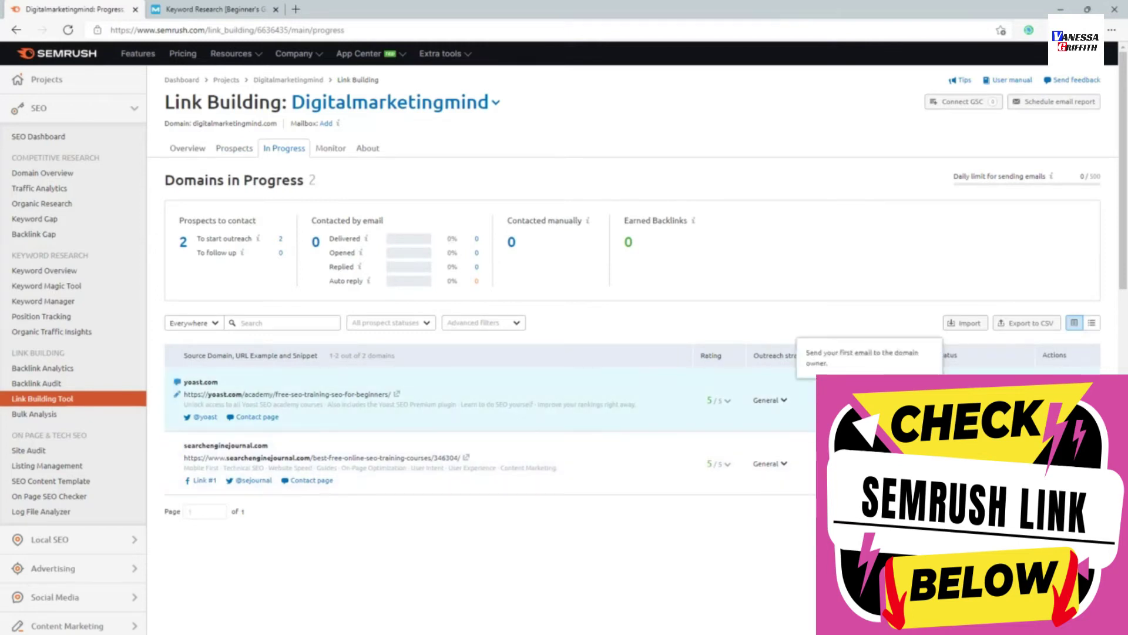
pyautogui.click(771, 400)
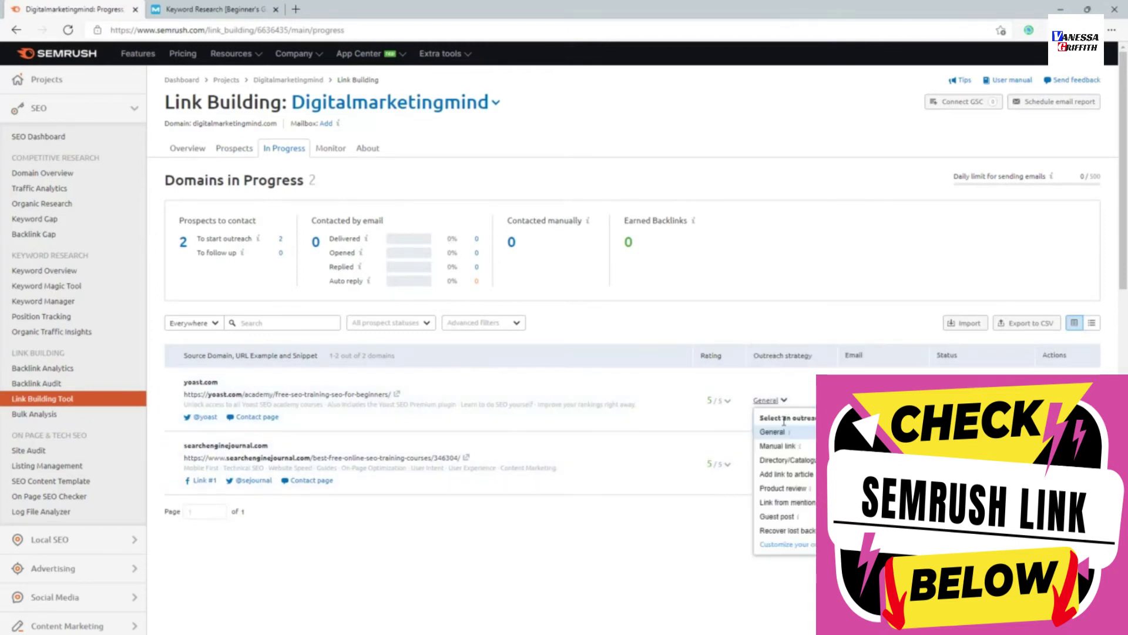
pyautogui.click(777, 517)
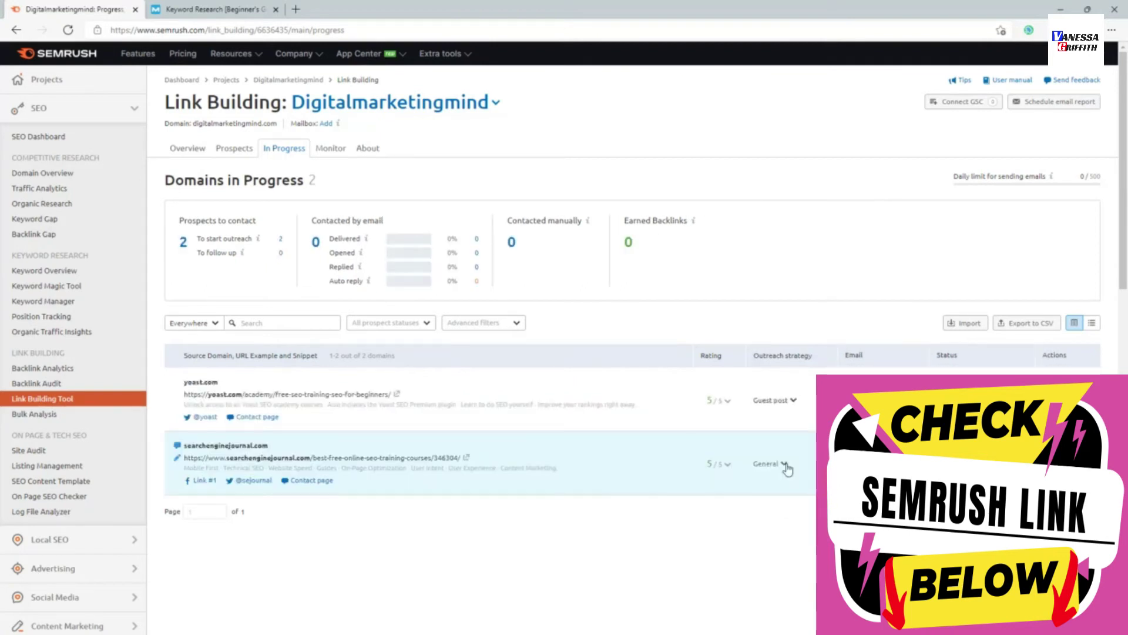
pyautogui.click(786, 464)
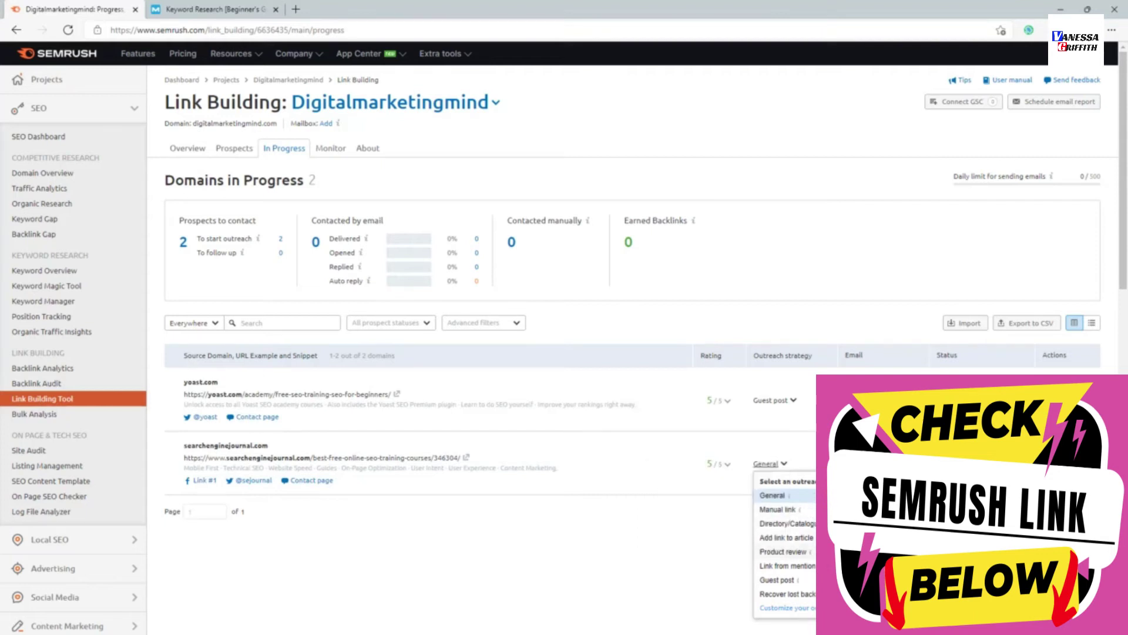
pyautogui.click(783, 551)
pyautogui.click(792, 464)
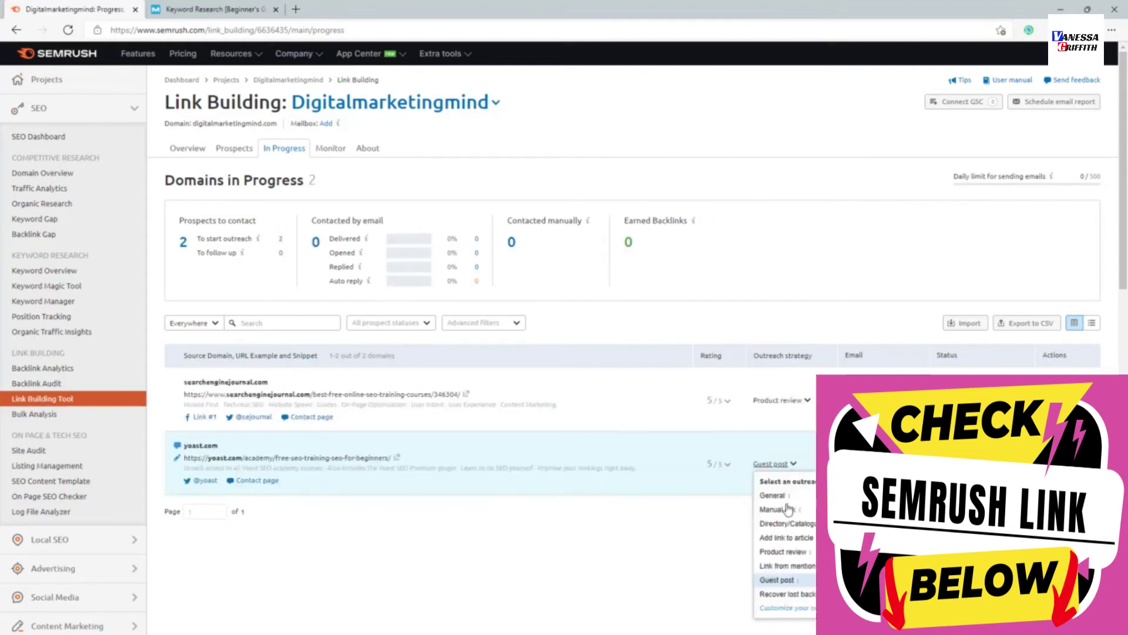
# - Preview the Add link to article, Product review, Link from mention, Guest post and Recover lost backlinks templates
pyautogui.click(785, 608)
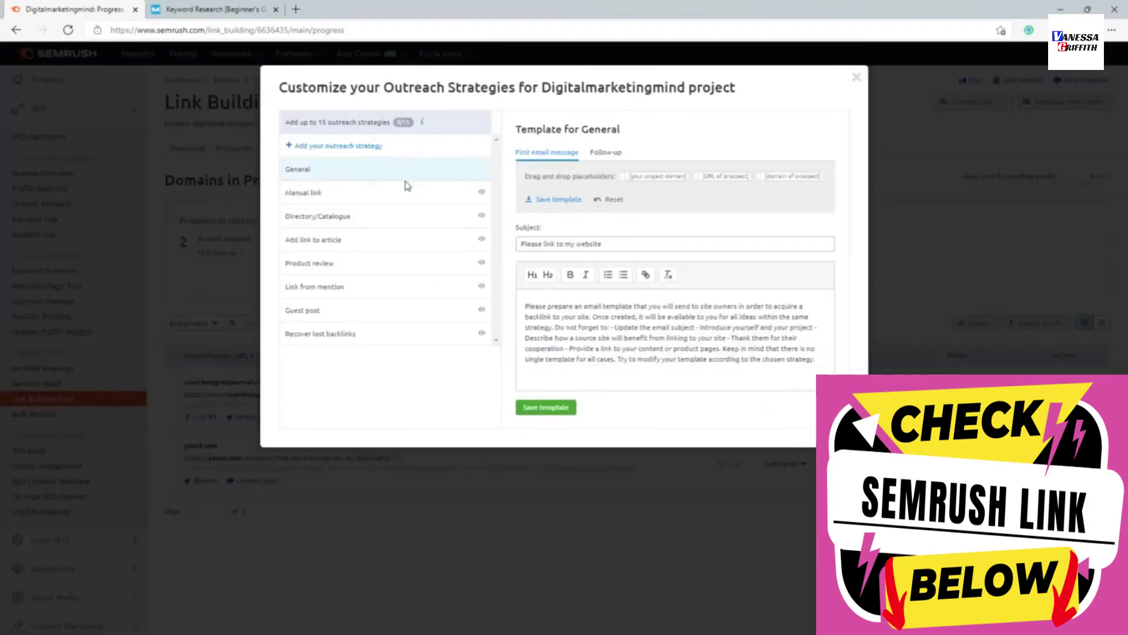
pyautogui.click(368, 236)
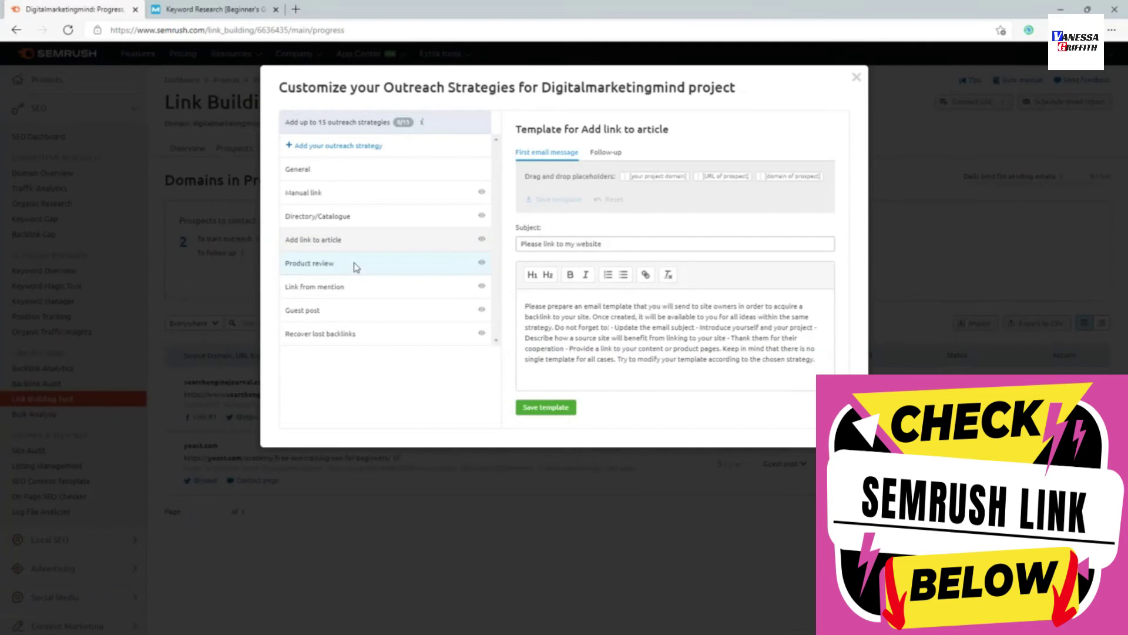
pyautogui.click(355, 262)
pyautogui.click(354, 288)
pyautogui.click(355, 312)
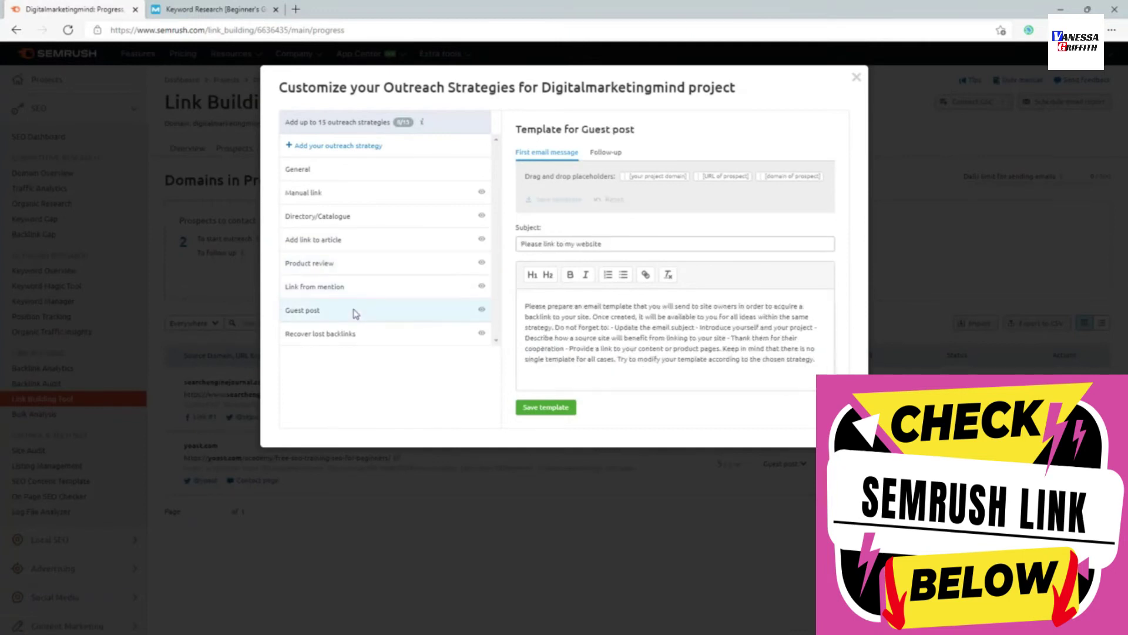
pyautogui.click(366, 333)
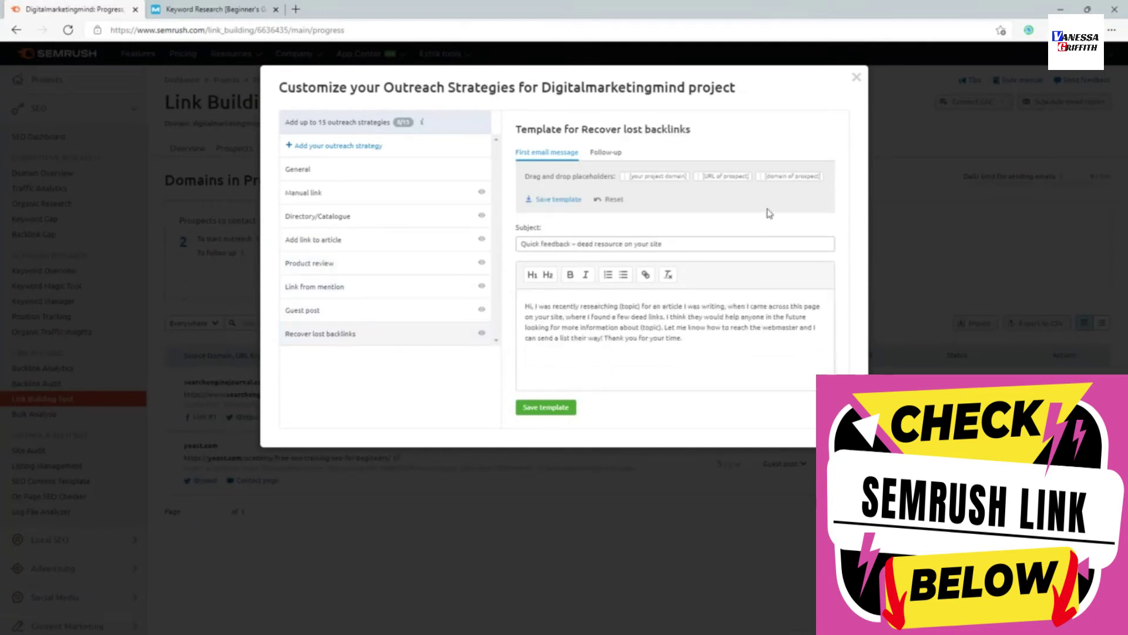
# - Load the Product review follow-up email draft for searchenginejournal.com, then return to In Progress
pyautogui.click(856, 77)
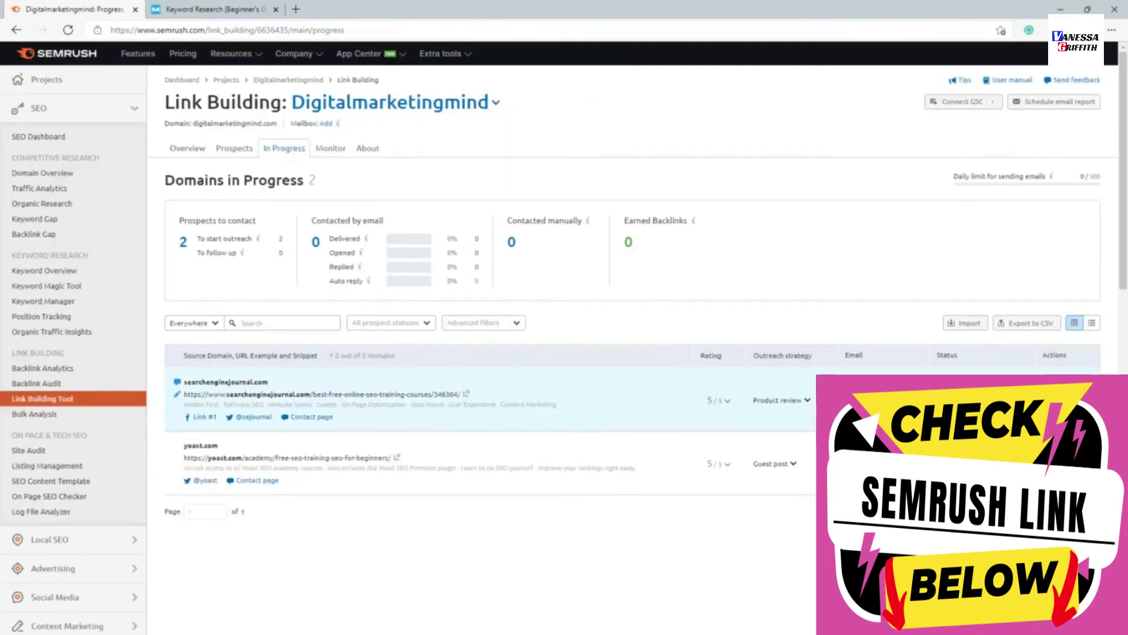
pyautogui.click(870, 399)
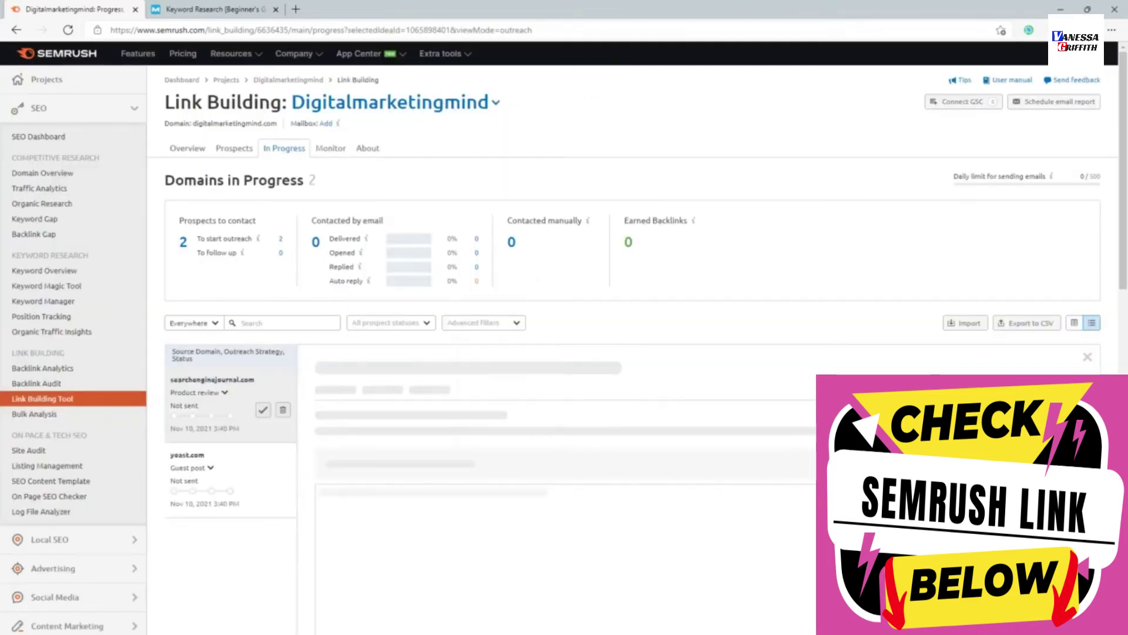
pyautogui.scroll(-2, 555, 352)
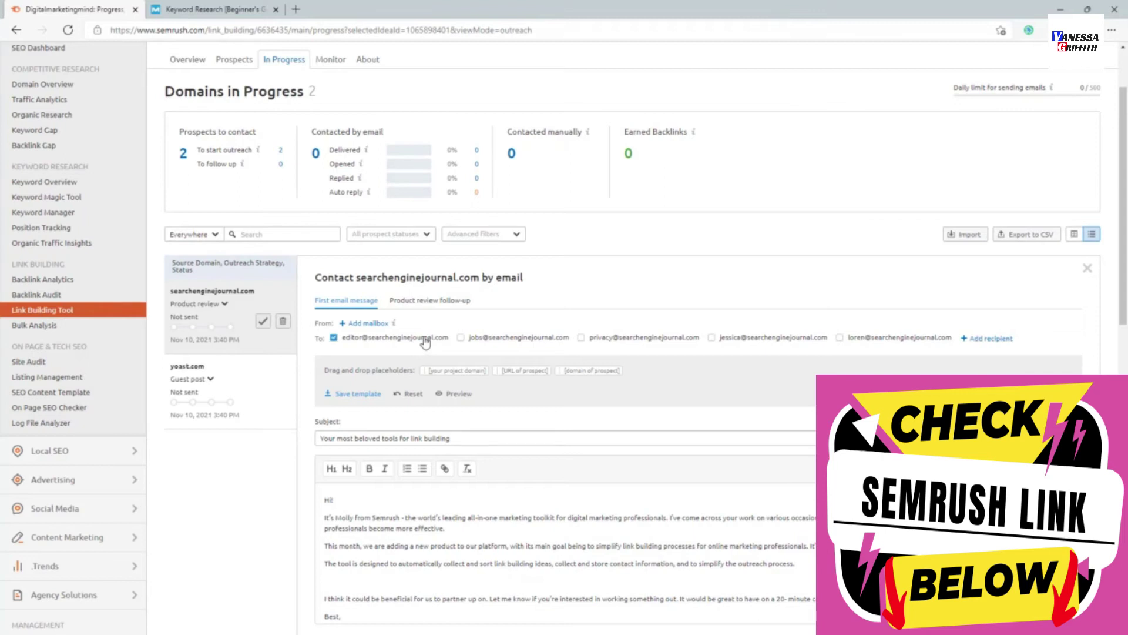
pyautogui.scroll(-3, 424, 470)
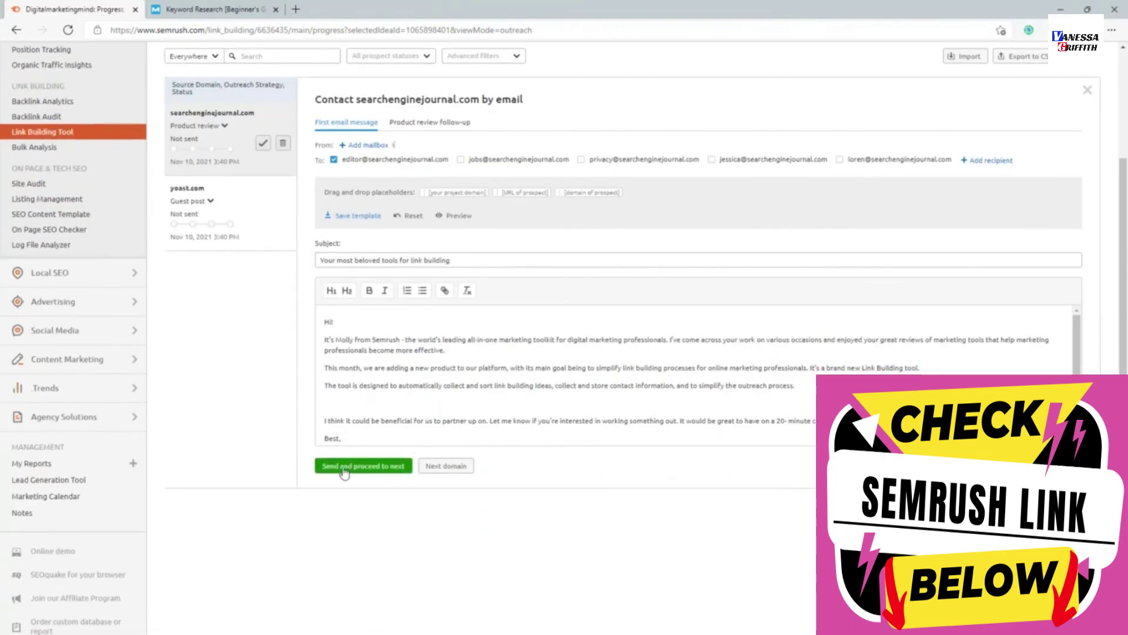
pyautogui.scroll(2, 338, 476)
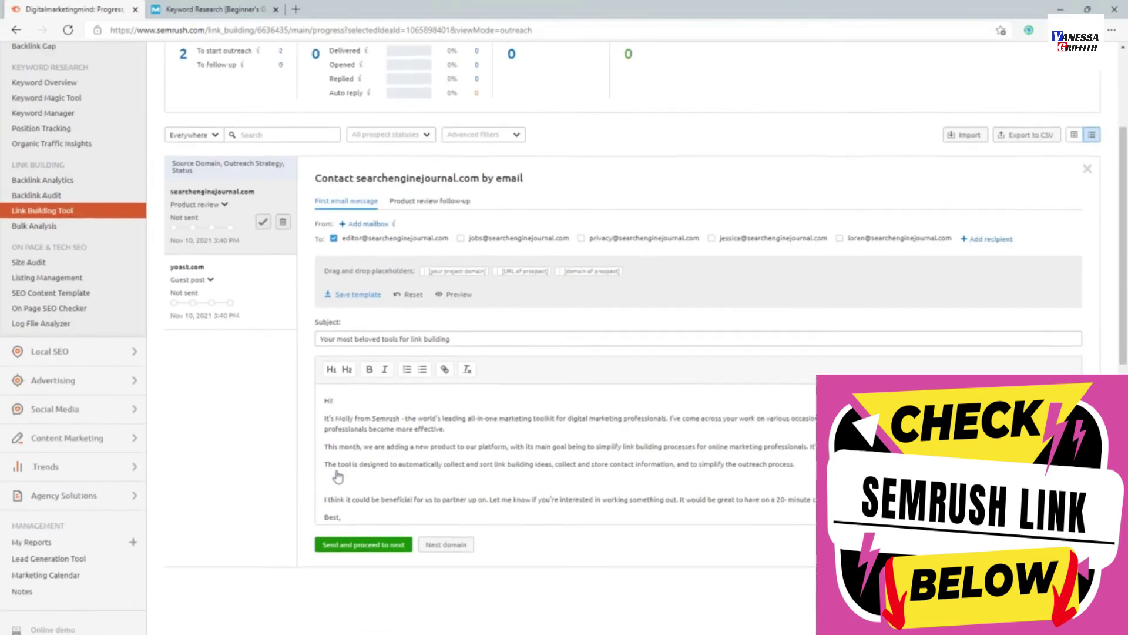
pyautogui.click(446, 211)
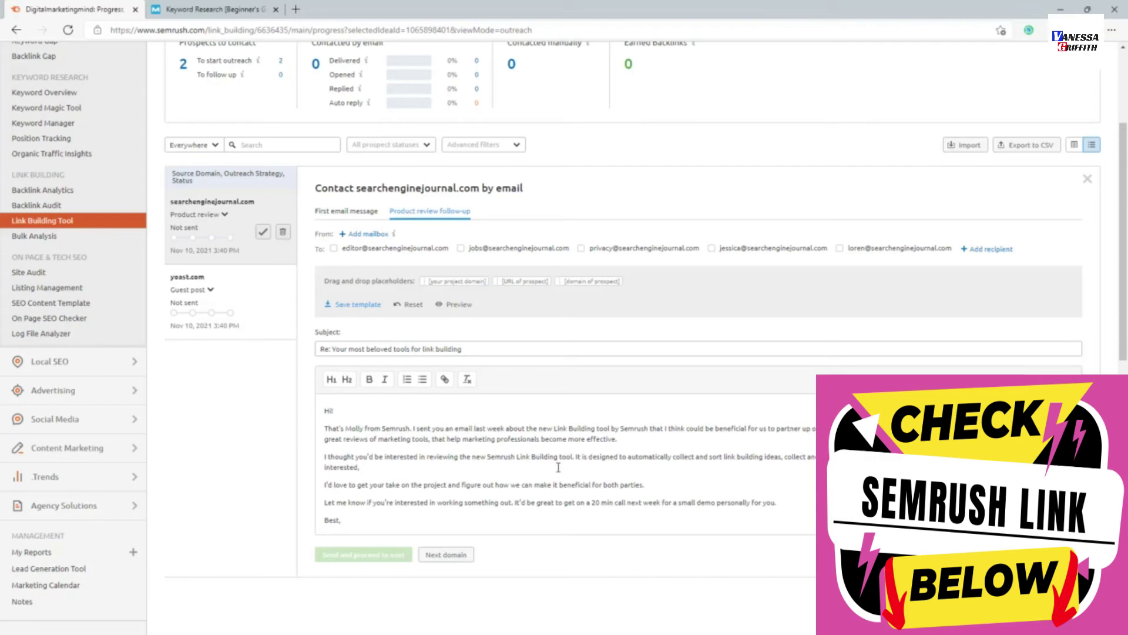
pyautogui.click(16, 30)
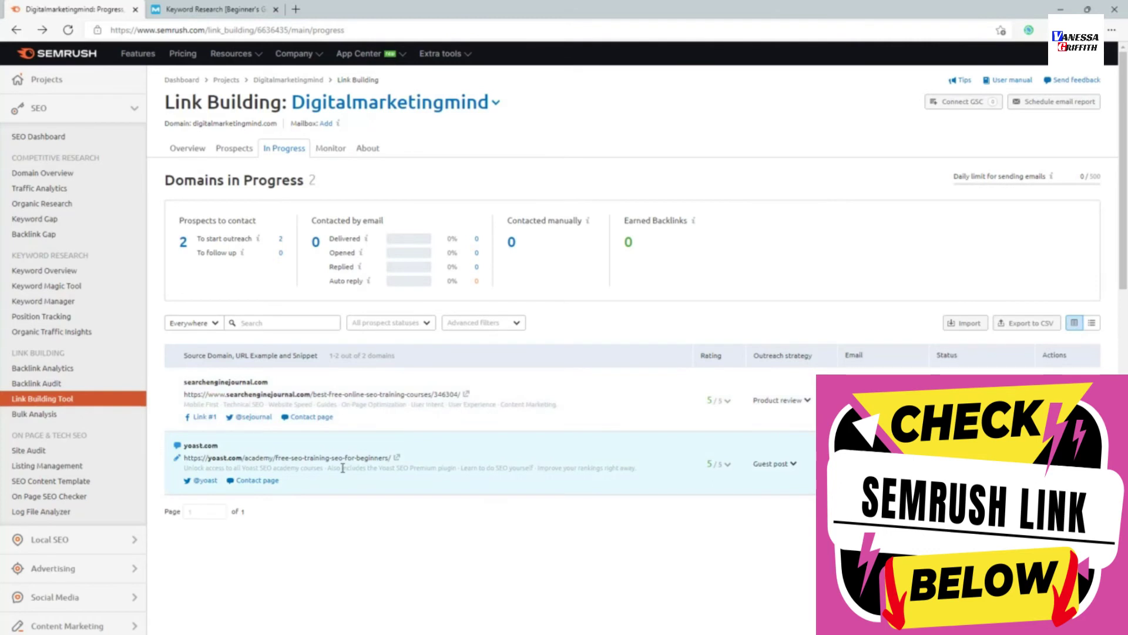
# - Add the note 'contacted waiting' to searchenginejournal.com and move it to Monitor
pyautogui.click(177, 387)
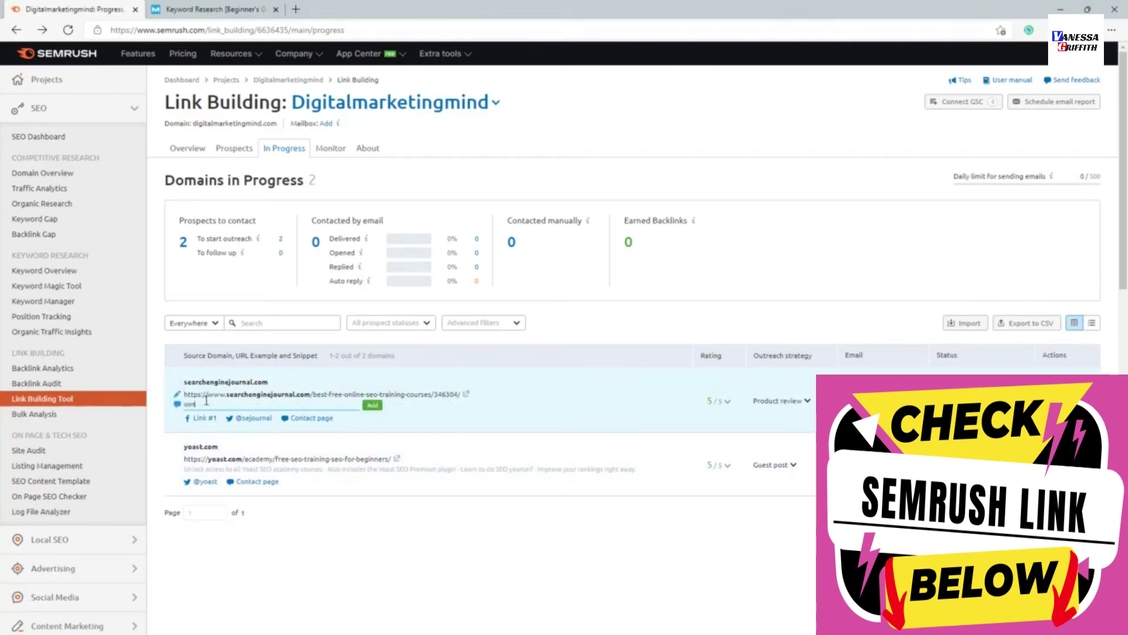
pyautogui.write('contacted waiting')
pyautogui.press('Return')
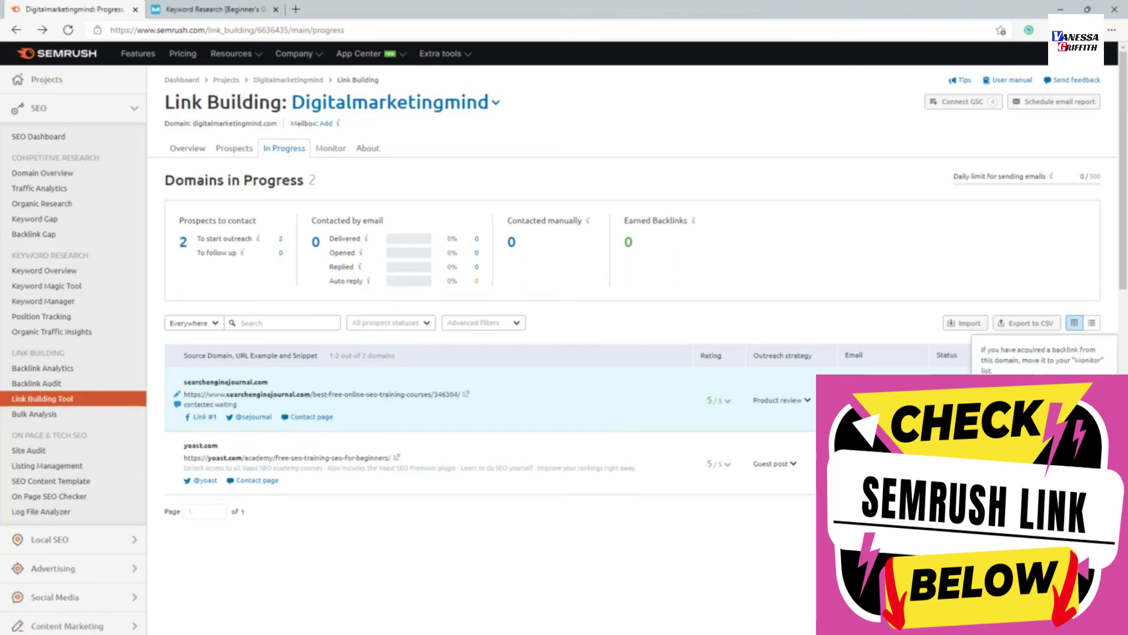
pyautogui.click(1052, 401)
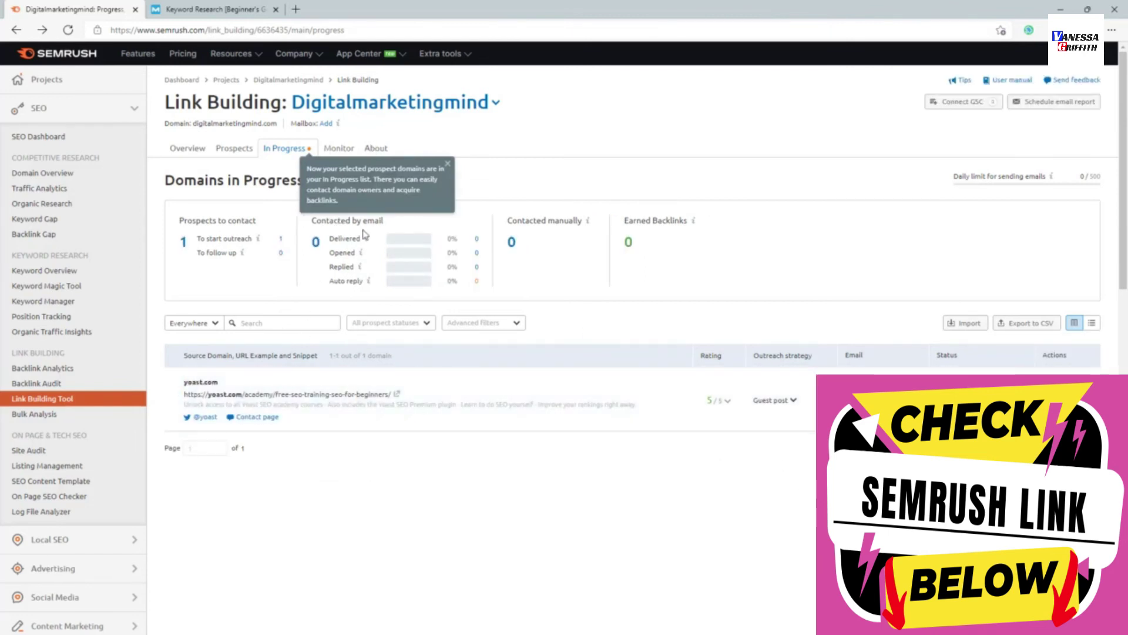
pyautogui.click(339, 149)
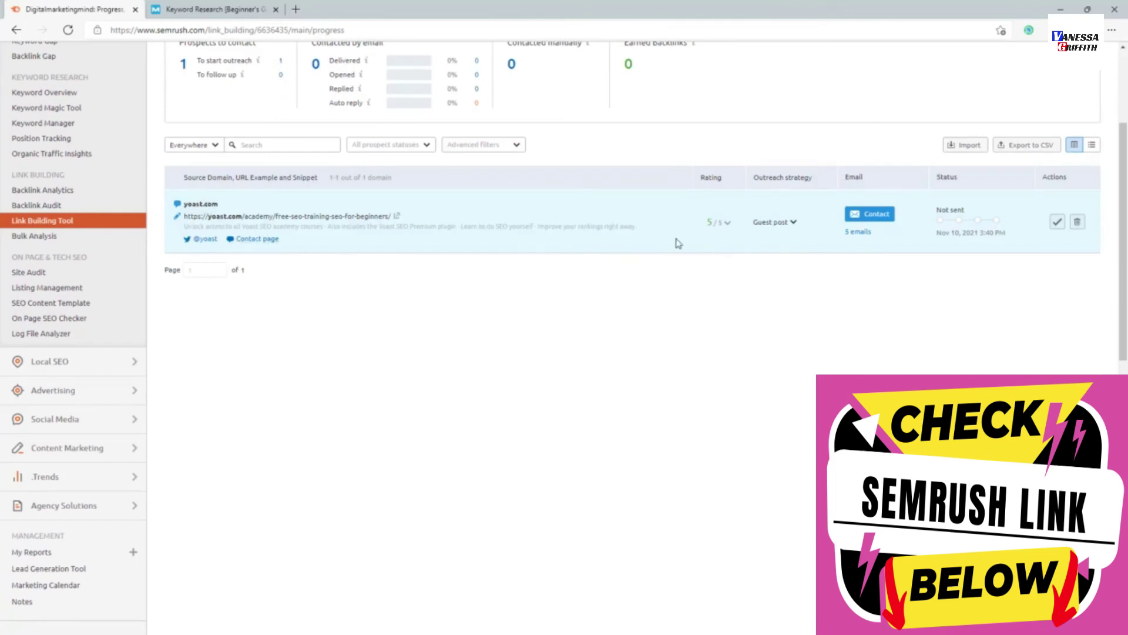
pyautogui.scroll(3, 967, 232)
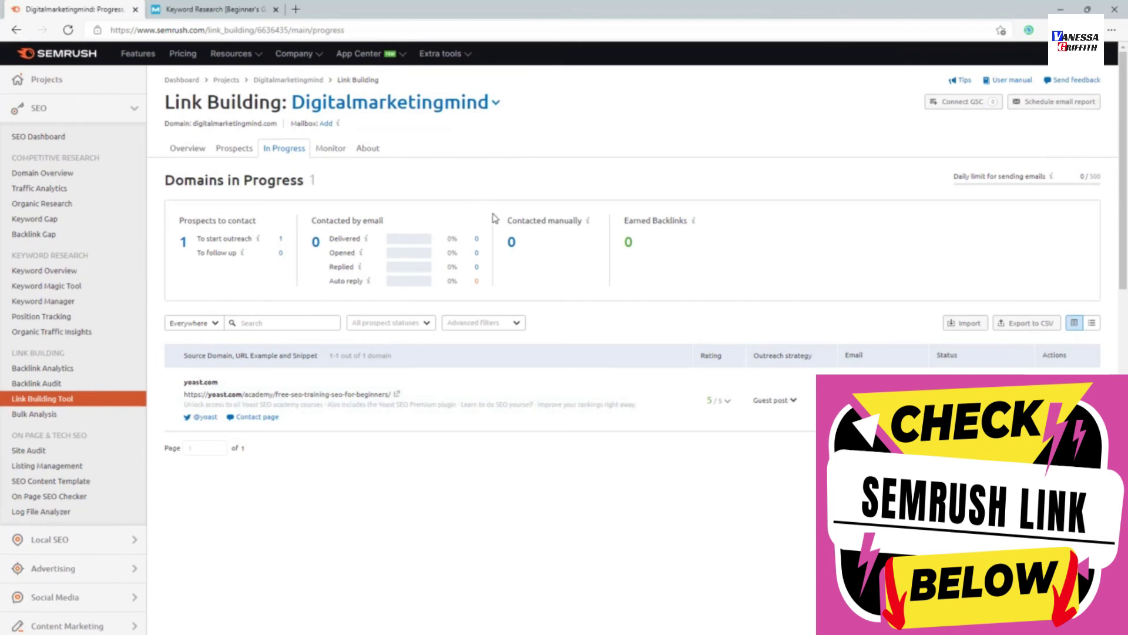
# - Open the Monitor tab and scroll through the Monitored Domains list
pyautogui.click(354, 152)
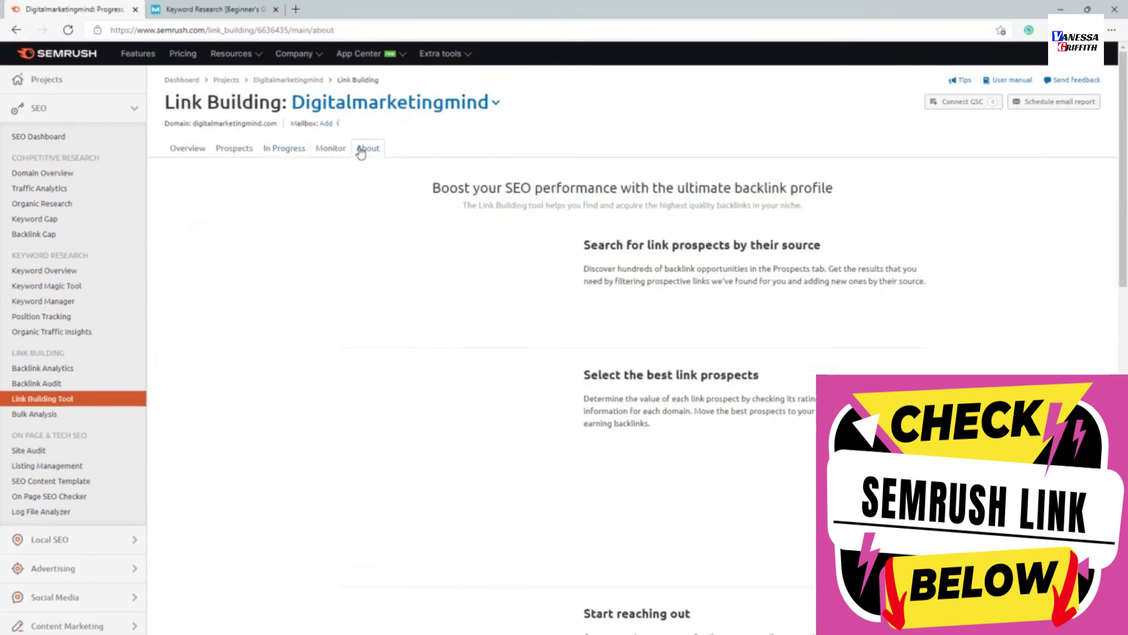
pyautogui.click(335, 151)
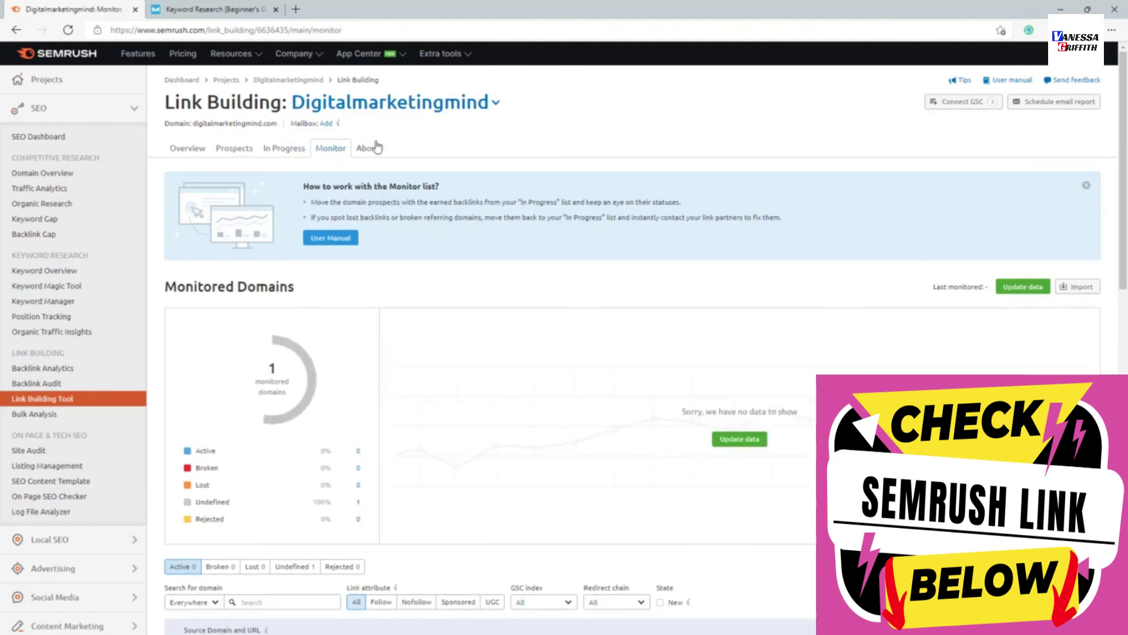
pyautogui.scroll(-2, 450, 271)
pyautogui.scroll(-2, 449, 270)
pyautogui.scroll(2, 391, 252)
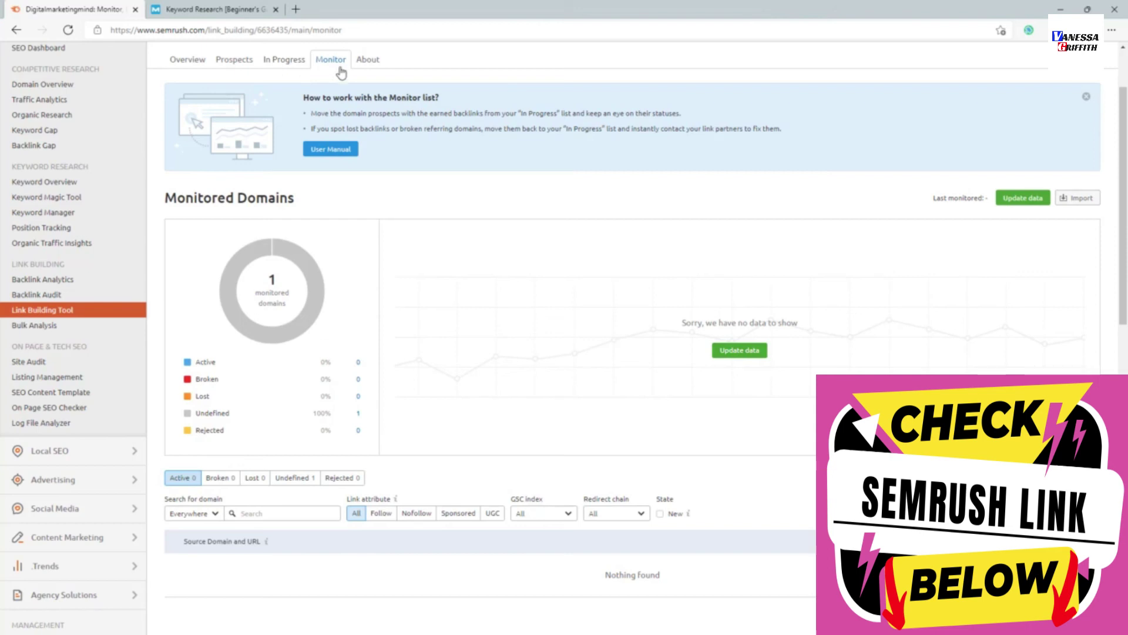
pyautogui.scroll(-2, 541, 372)
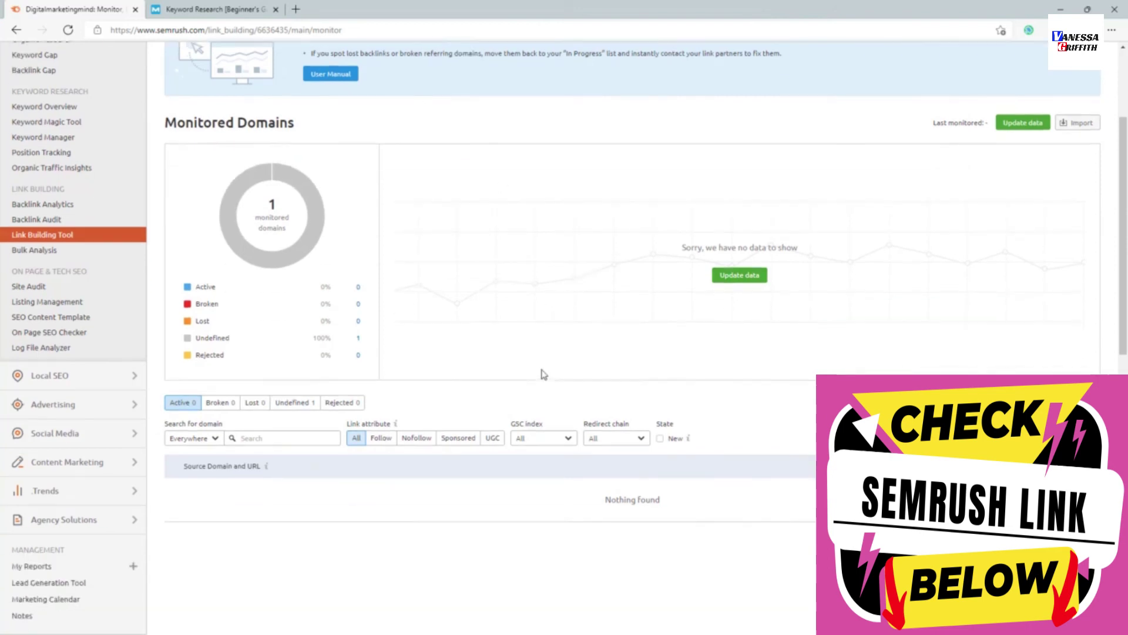
pyautogui.scroll(2, 330, 131)
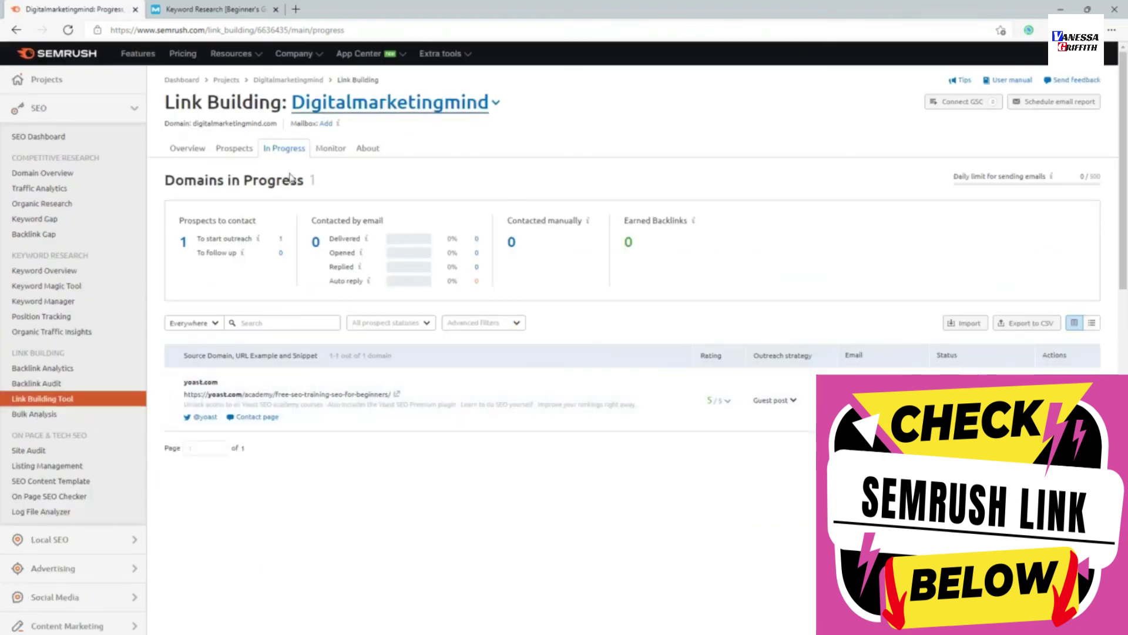
# - Confirm the single monitored domain, then return to the Digitalmarketingmind project page
pyautogui.click(331, 150)
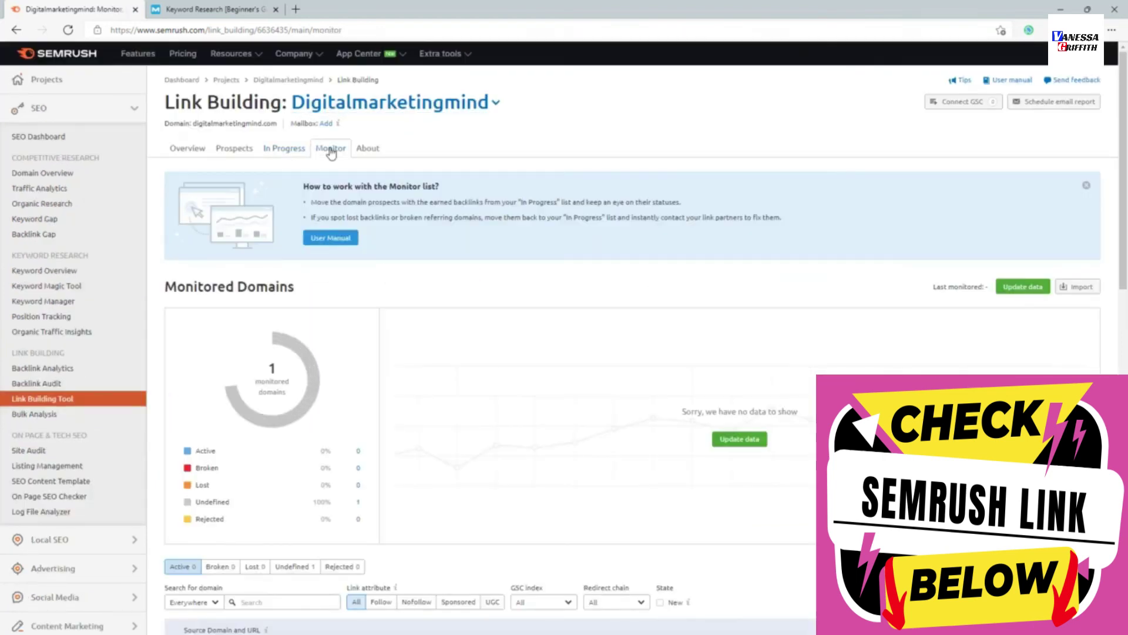
pyautogui.scroll(-3, 341, 231)
pyautogui.scroll(-3, 342, 230)
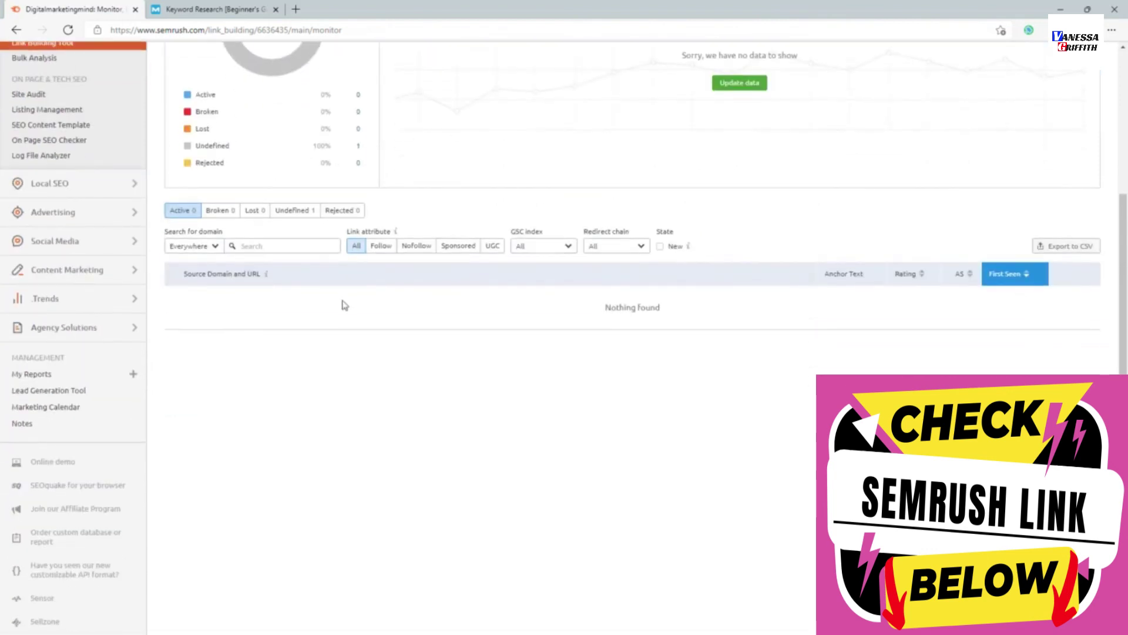
pyautogui.scroll(2, 345, 317)
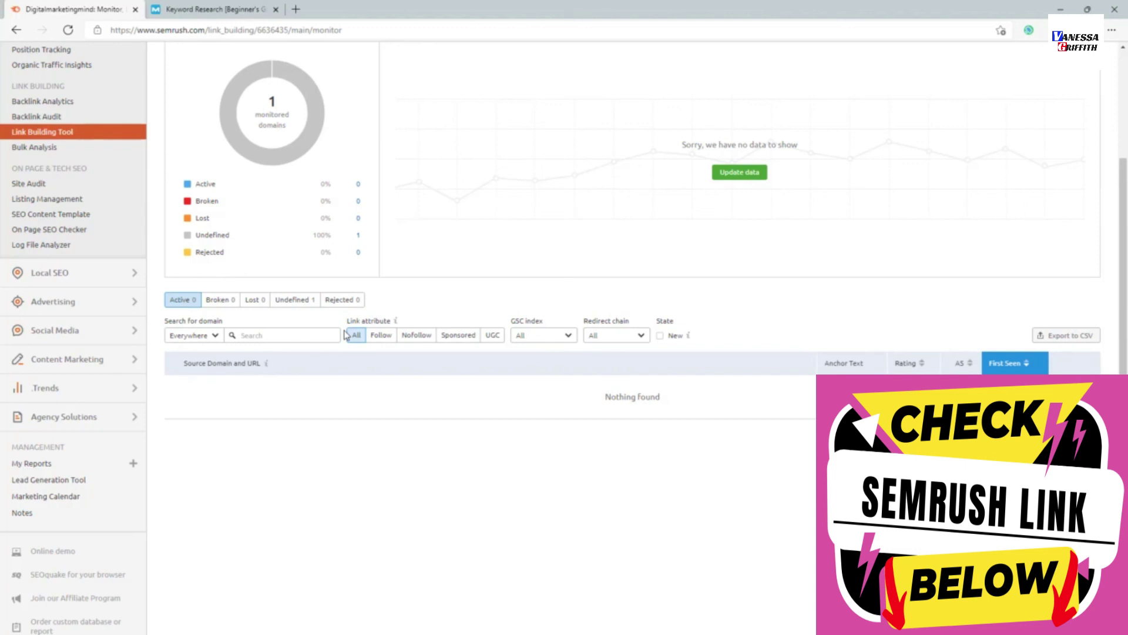
pyautogui.scroll(3, 345, 335)
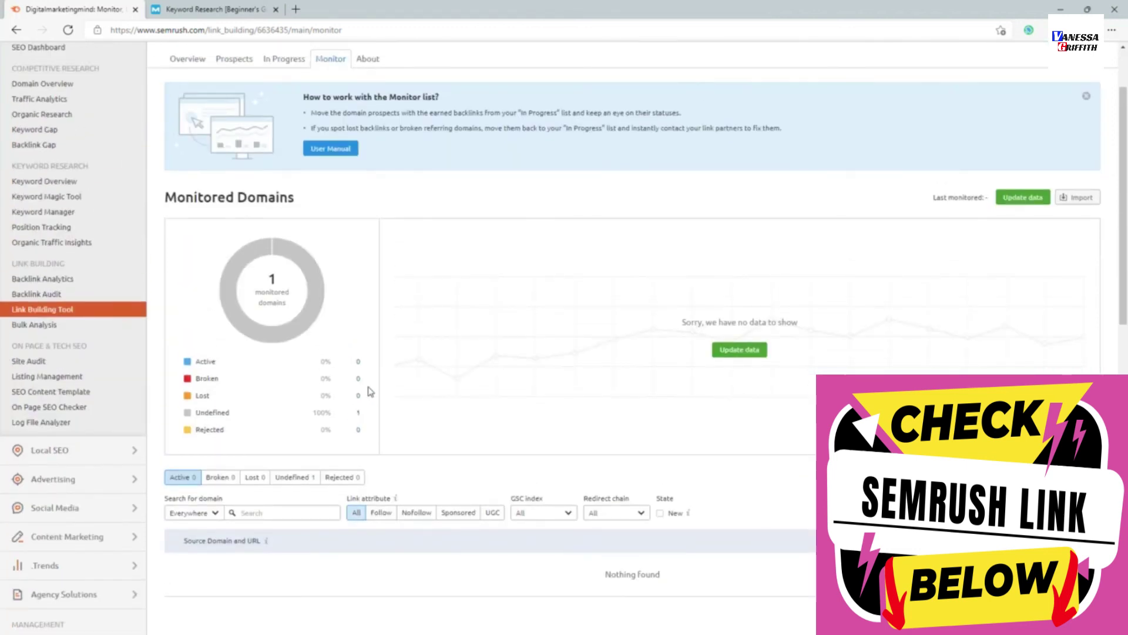
pyautogui.scroll(2, 411, 317)
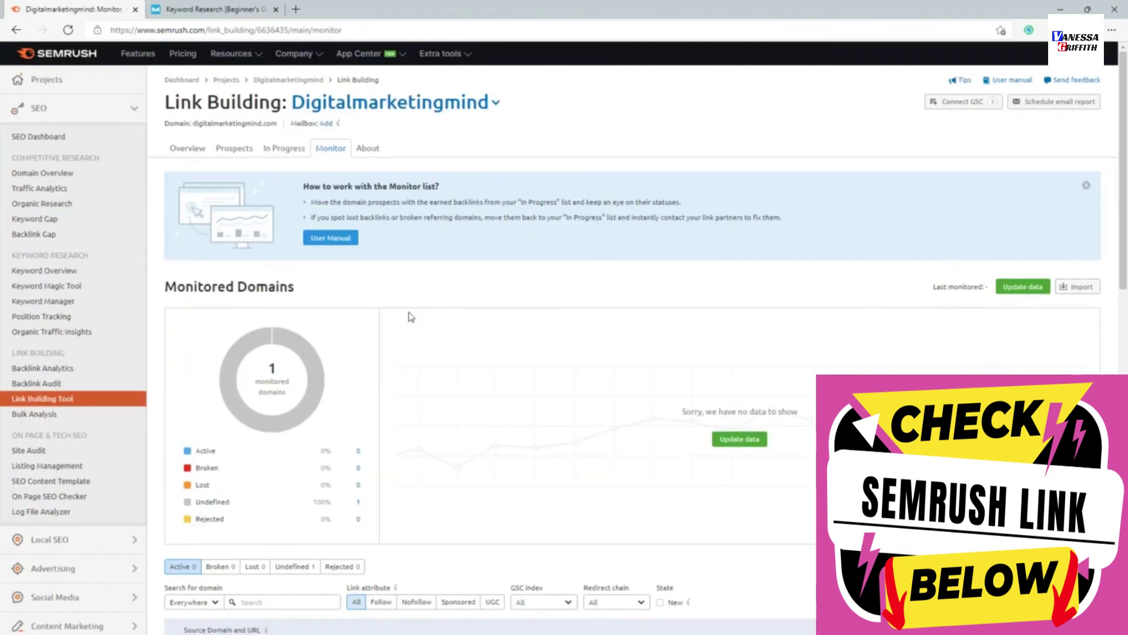
pyautogui.click(318, 80)
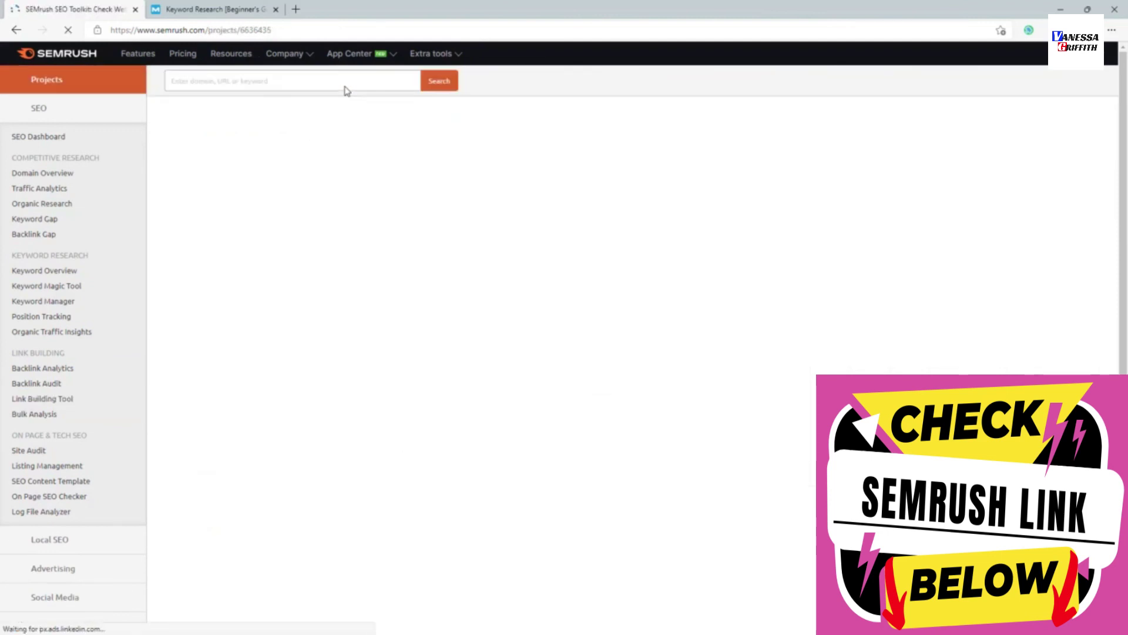